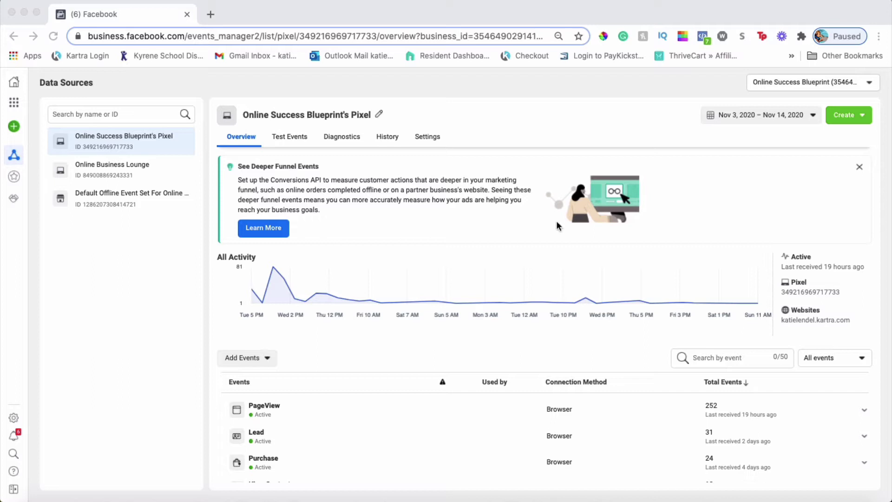
{"action": "left_click", "coordinate": [15, 104]}
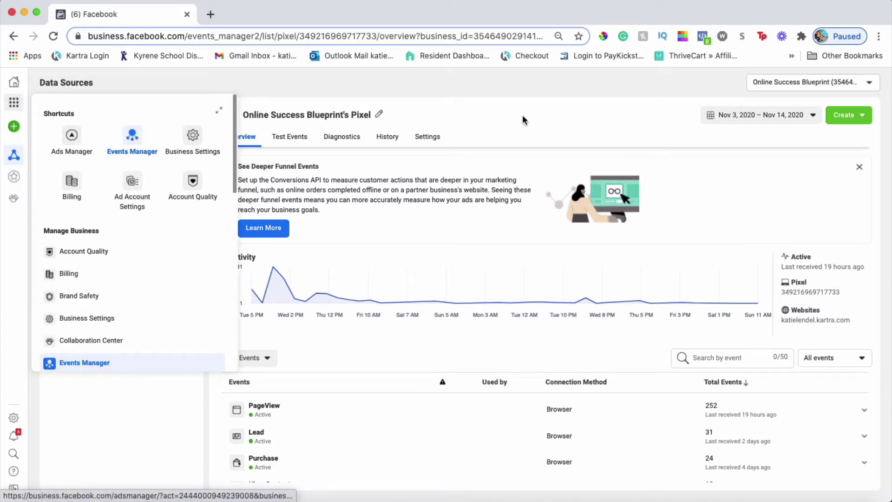
{"action": "left_click", "coordinate": [856, 117]}
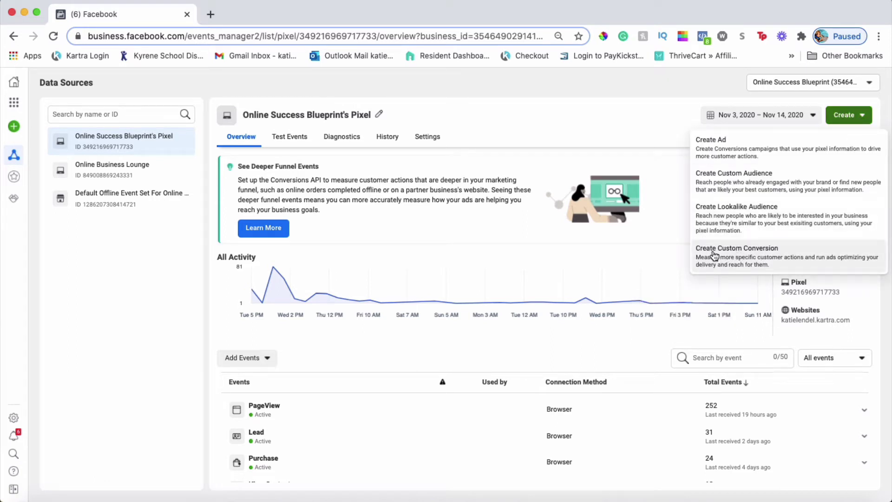
Begin a custom conversion named Lead with Lead as its conversion event.
{"action": "left_click", "coordinate": [740, 258]}
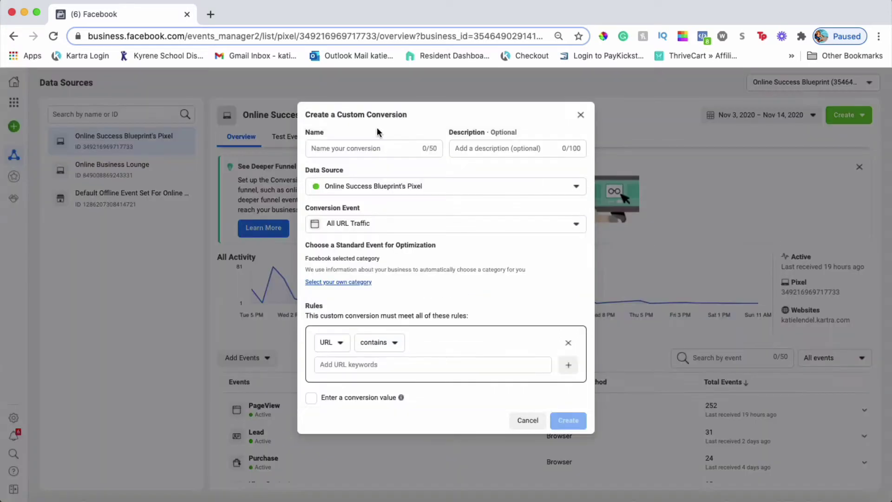
{"action": "left_click", "coordinate": [352, 146]}
{"action": "type", "text": "Lead"}
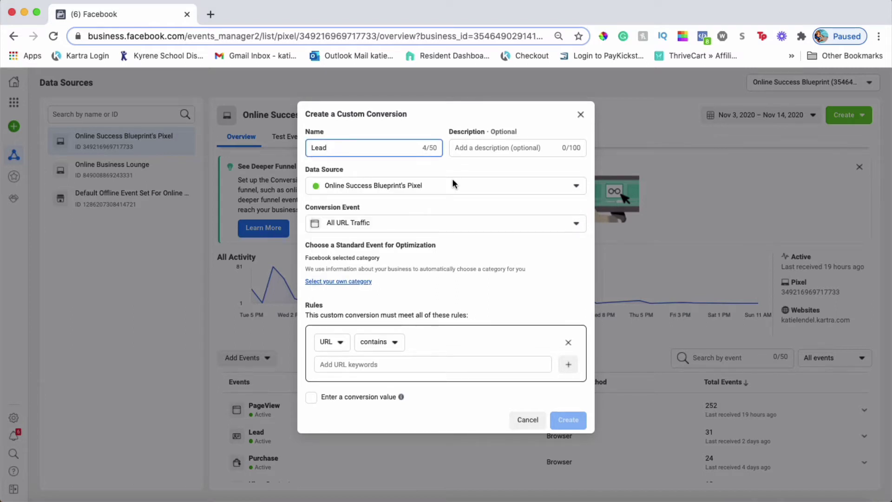
{"action": "left_click", "coordinate": [437, 166]}
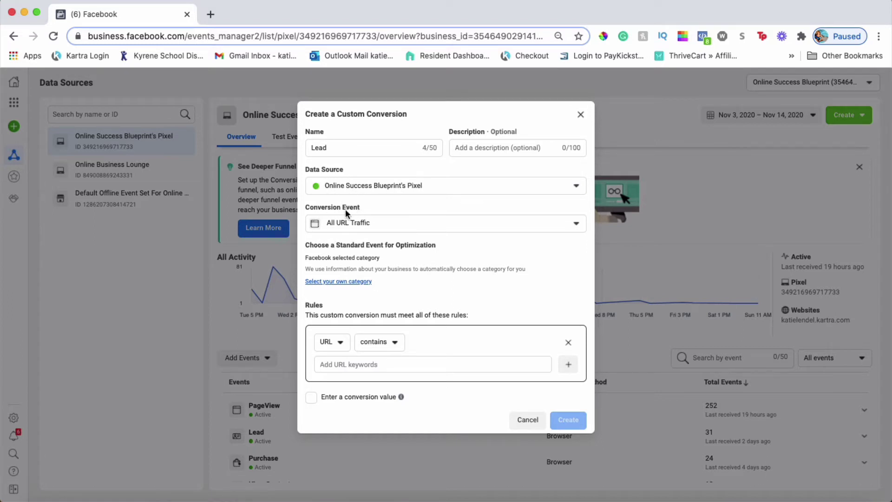
{"action": "left_click", "coordinate": [356, 223]}
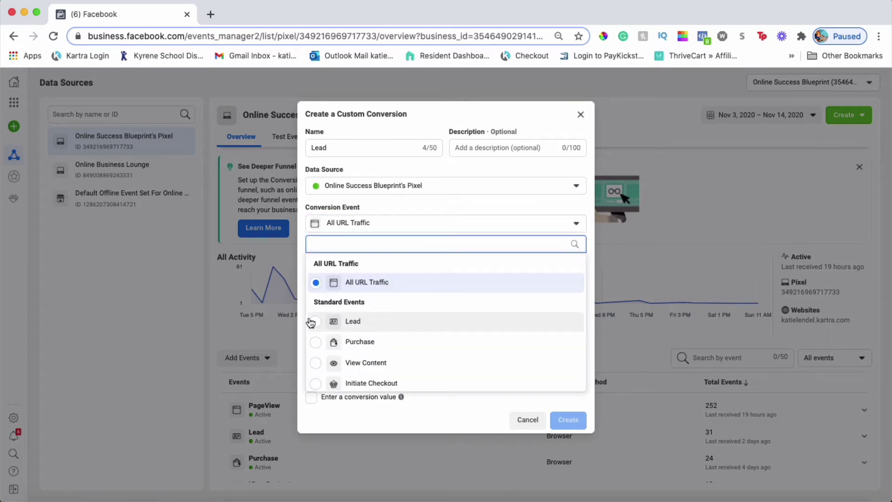
{"action": "left_click", "coordinate": [371, 320]}
{"action": "left_click", "coordinate": [398, 331]}
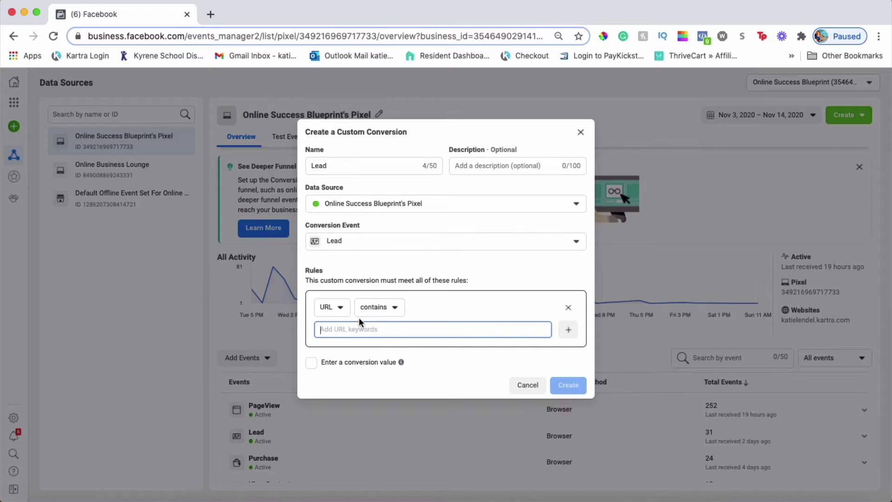
{"action": "left_click", "coordinate": [210, 14]}
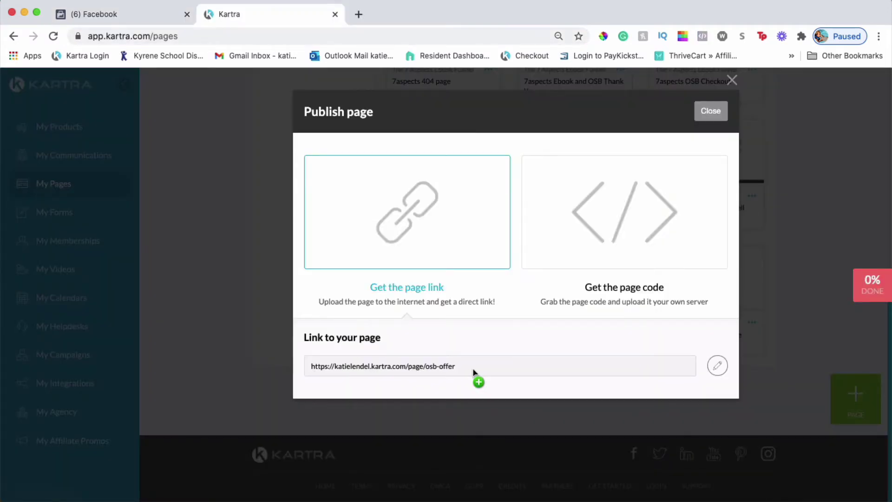
{"action": "left_click_drag", "start_coordinate": [477, 370], "coordinate": [488, 332]}
{"action": "left_click", "coordinate": [336, 371]}
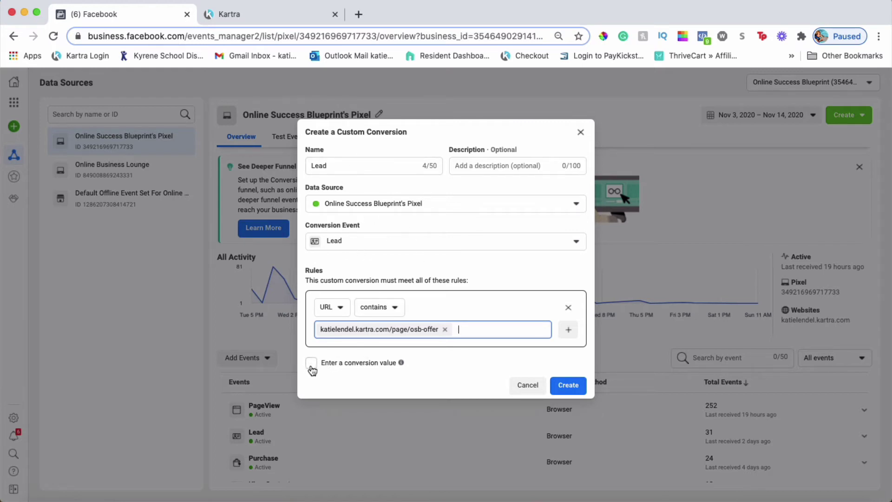
Leave the conversion value off, create the Lead custom conversion, and dismiss the confirmation.
{"action": "left_click", "coordinate": [368, 364]}
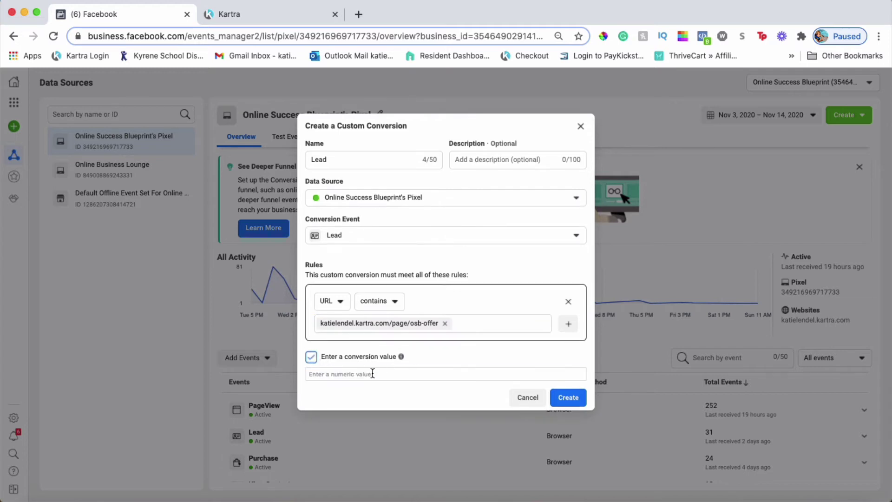
{"action": "left_click", "coordinate": [372, 373]}
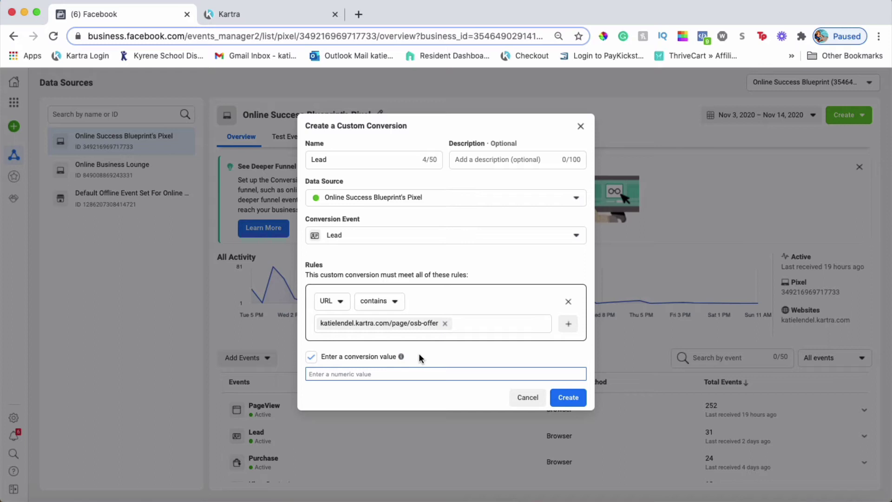
{"action": "left_click", "coordinate": [356, 357]}
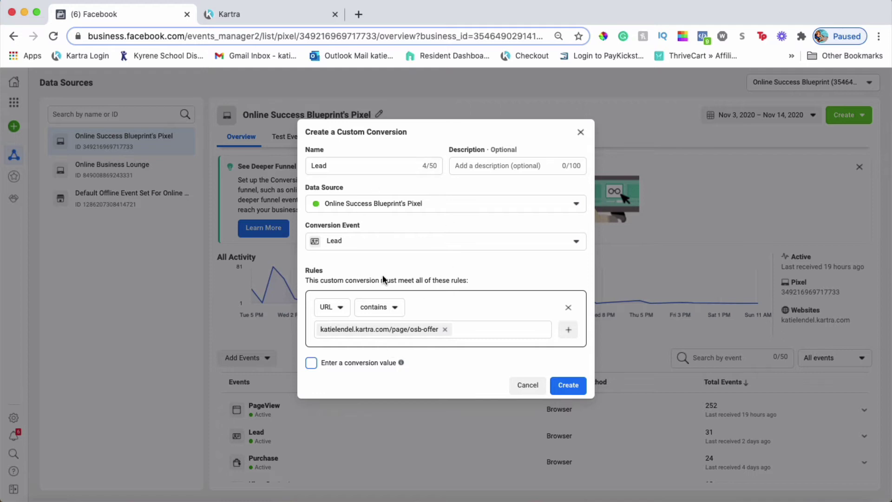
{"action": "left_click", "coordinate": [579, 386]}
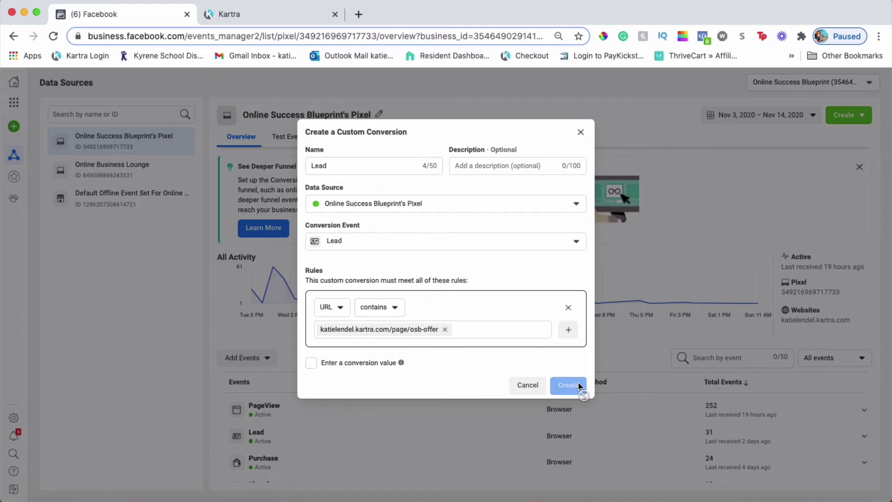
{"action": "left_click", "coordinate": [574, 288]}
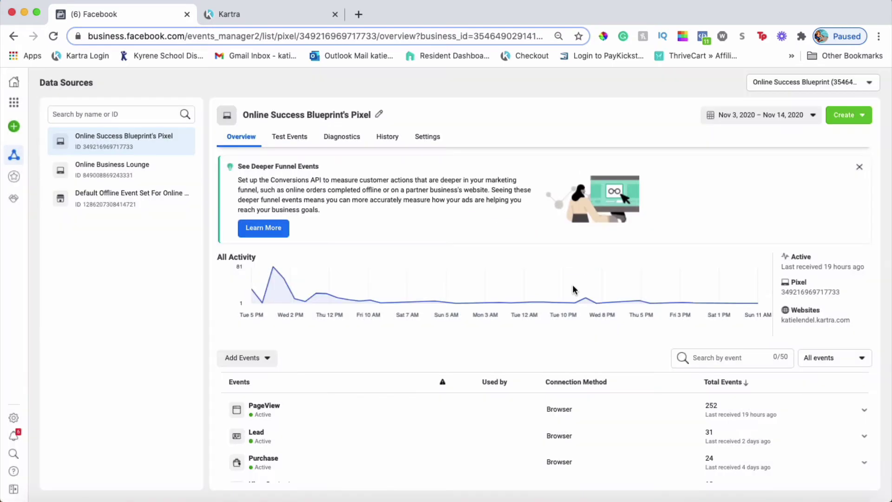
Start a second custom conversion named Purchase with Purchase as its conversion event.
{"action": "left_click", "coordinate": [848, 115]}
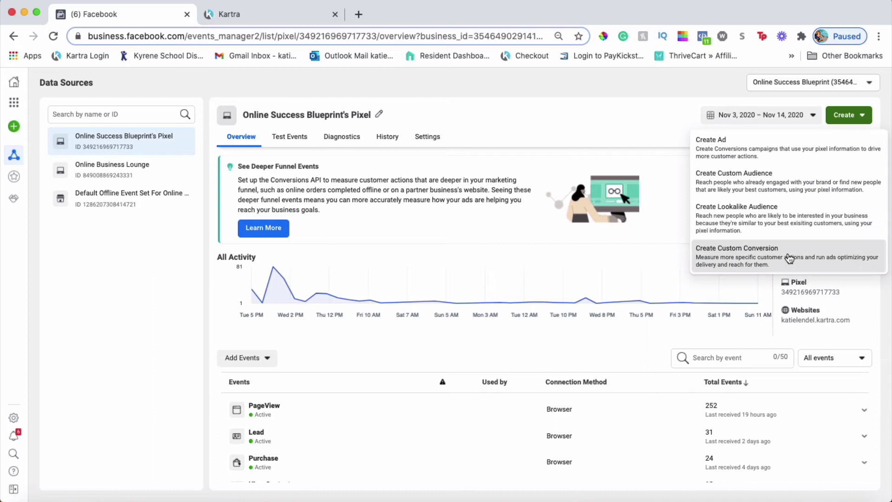
{"action": "left_click", "coordinate": [743, 256]}
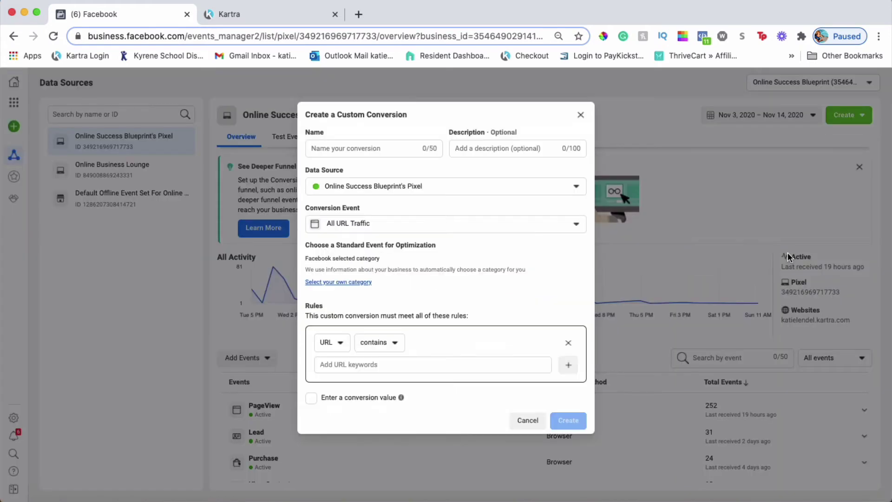
{"action": "left_click", "coordinate": [400, 148]}
{"action": "type", "text": "Pu"}
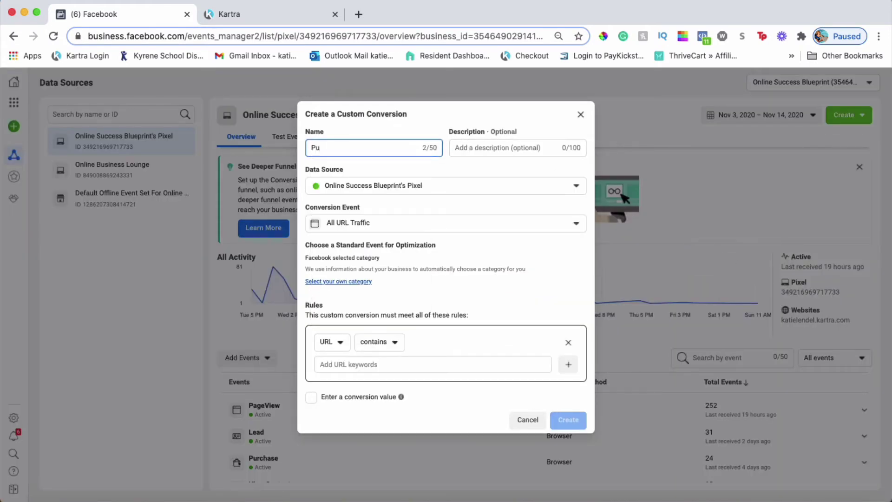
{"action": "type", "text": "rchase"}
{"action": "left_click", "coordinate": [336, 221]}
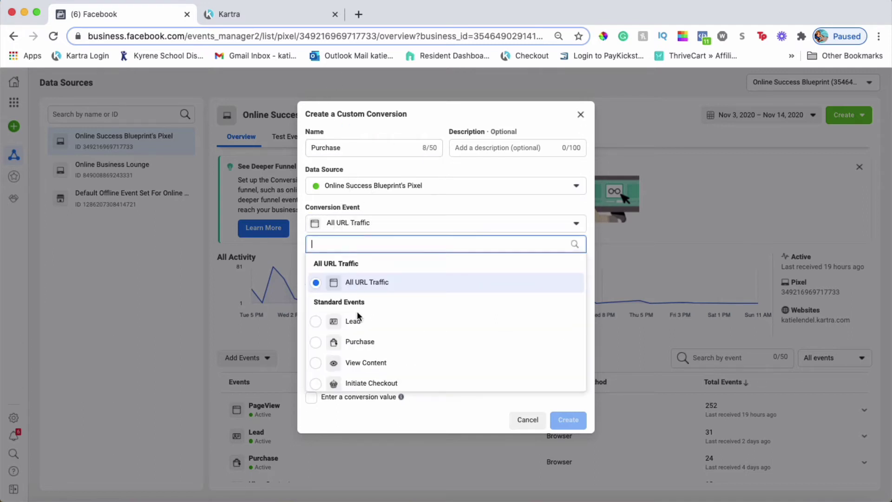
{"action": "left_click", "coordinate": [374, 343]}
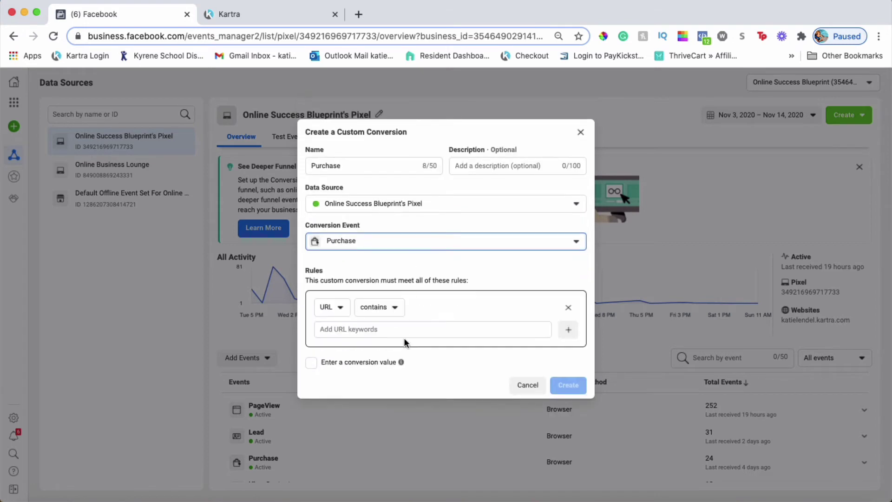
{"action": "left_click", "coordinate": [367, 330]}
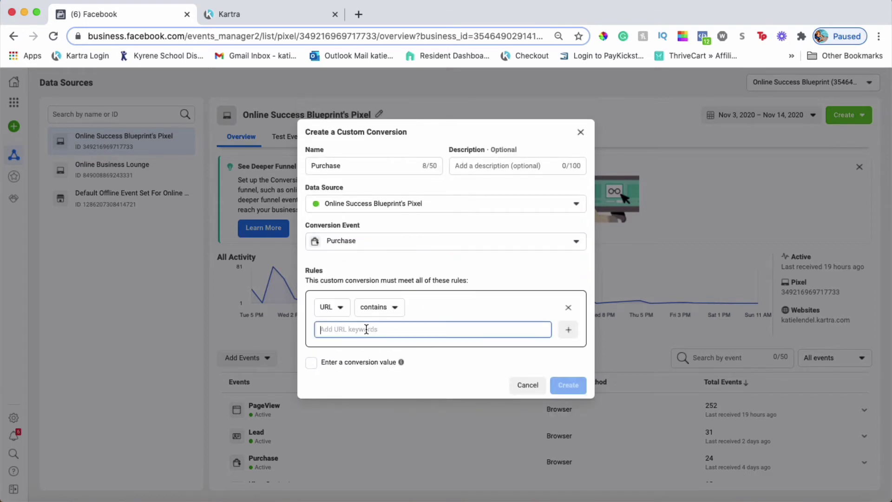
{"action": "left_click", "coordinate": [306, 22]}
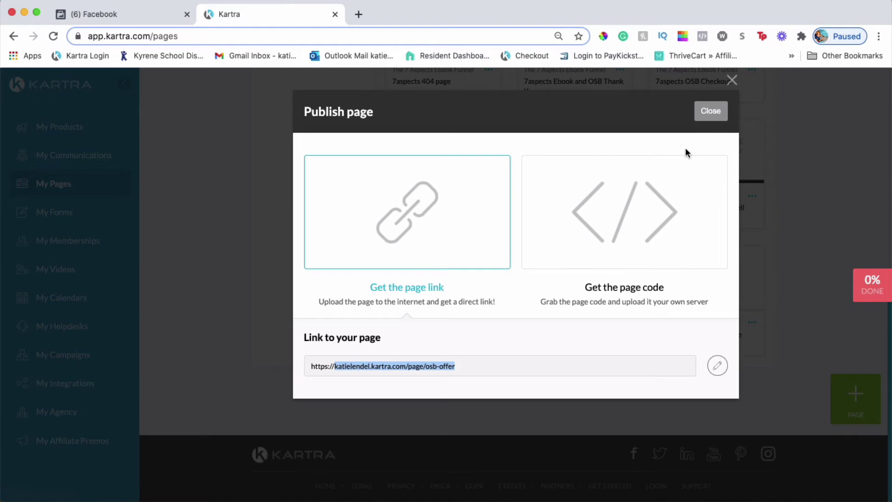
{"action": "left_click", "coordinate": [721, 112]}
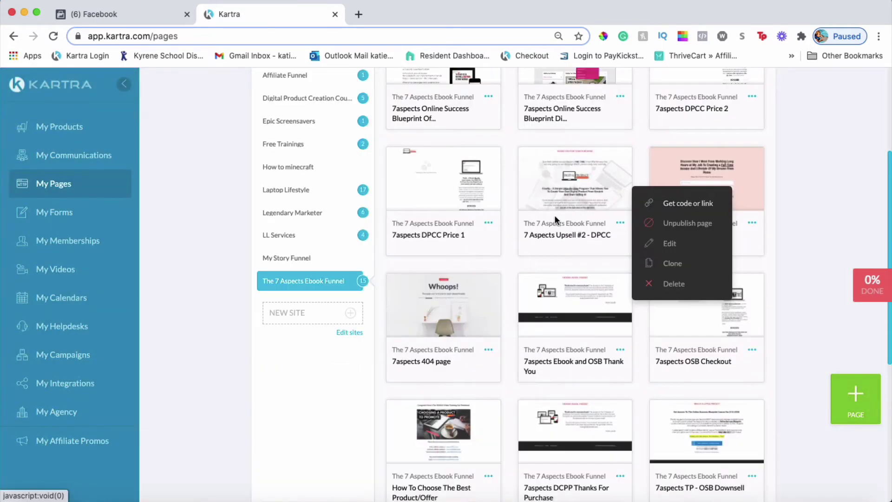
{"action": "left_click", "coordinate": [696, 206]}
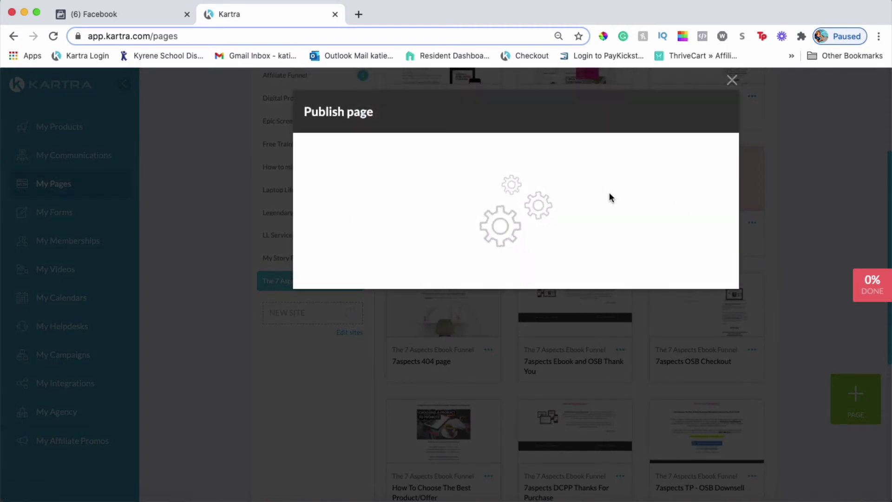
{"action": "left_click", "coordinate": [390, 226]}
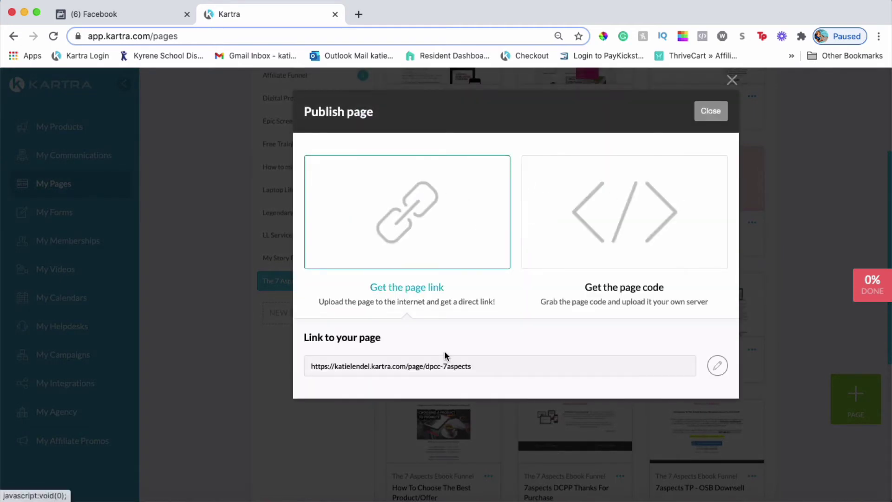
{"action": "left_click_drag", "start_coordinate": [483, 367], "coordinate": [296, 365]}
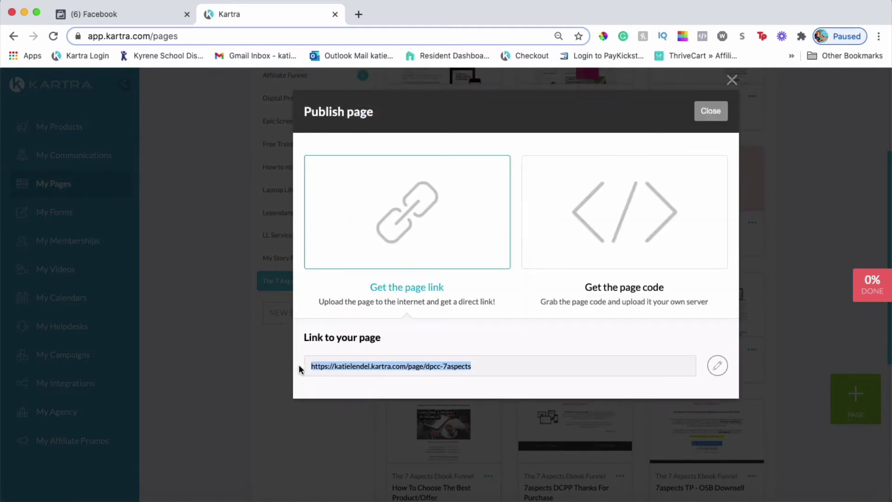
{"action": "left_click_drag", "start_coordinate": [495, 366], "coordinate": [328, 377]}
{"action": "key", "text": "super+c"}
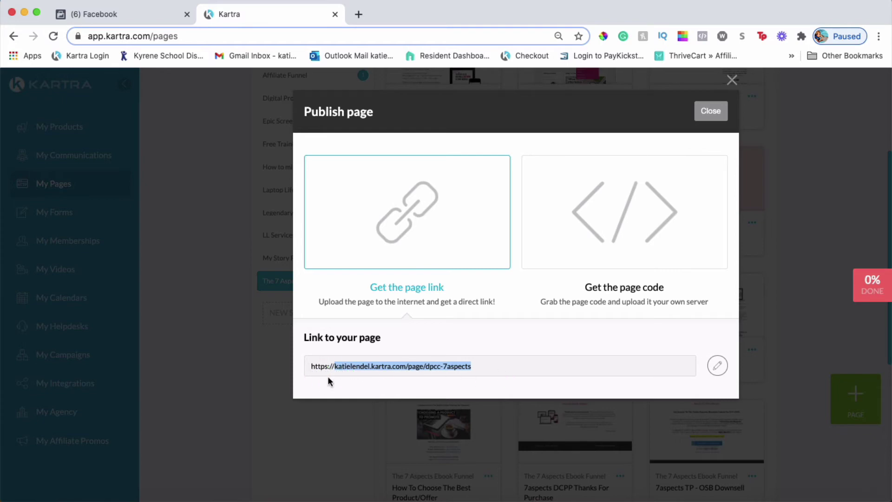
Paste the dpcc-7aspects page address as the Purchase conversion's URL keyword.
{"action": "left_click", "coordinate": [144, 15]}
{"action": "left_click", "coordinate": [474, 329]}
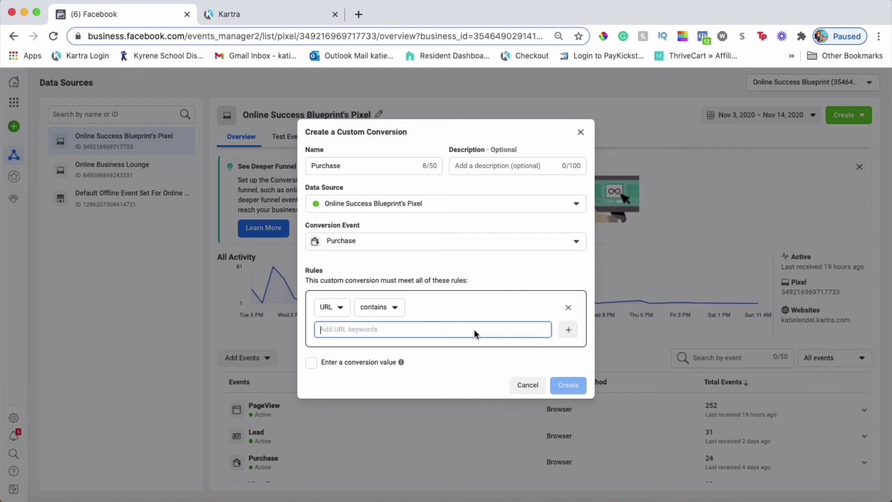
{"action": "key", "text": "super+v"}
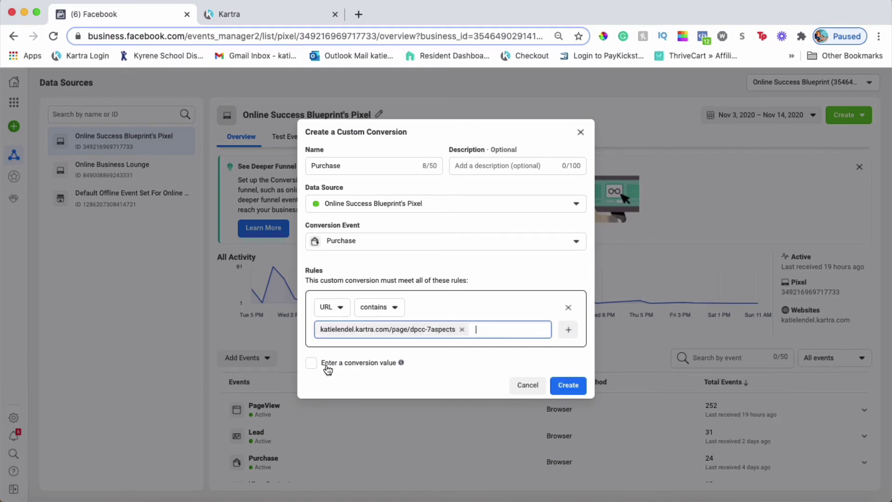
Give the Purchase conversion a 37.00 value, create it, and dismiss the confirmation.
{"action": "left_click", "coordinate": [309, 366]}
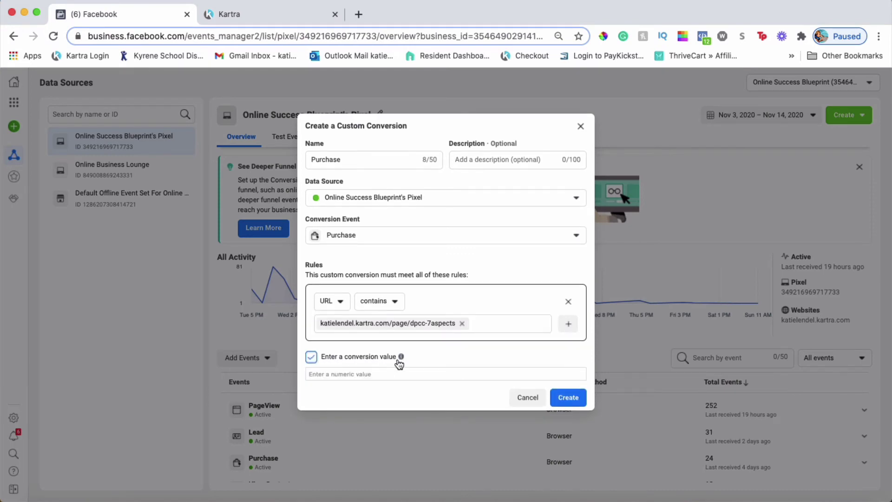
{"action": "left_click", "coordinate": [375, 374]}
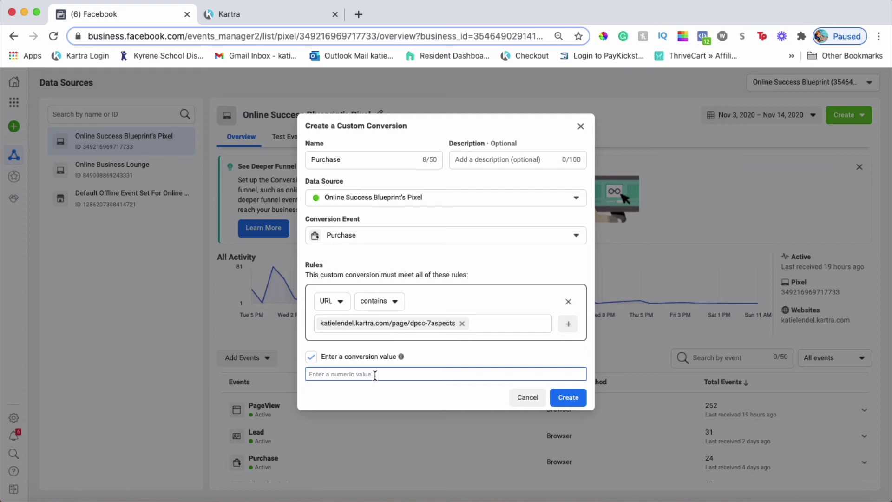
{"action": "type", "text": "37.00"}
{"action": "left_click", "coordinate": [482, 356]}
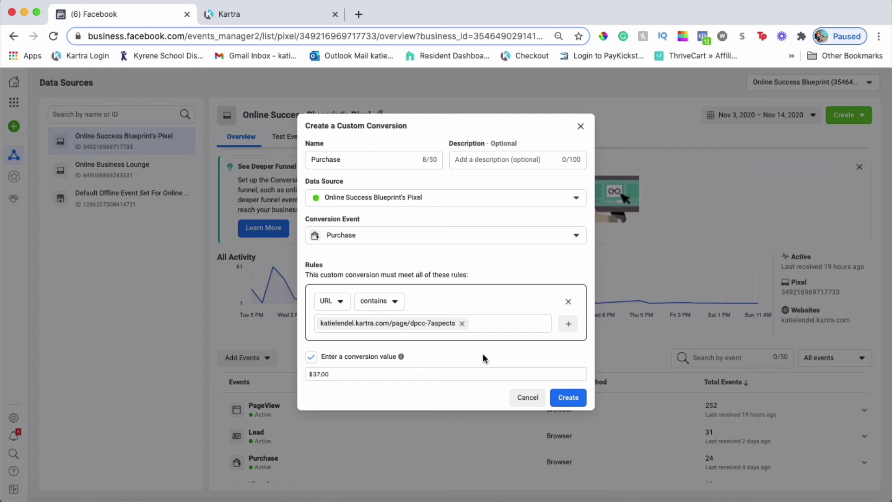
{"action": "left_click", "coordinate": [568, 397]}
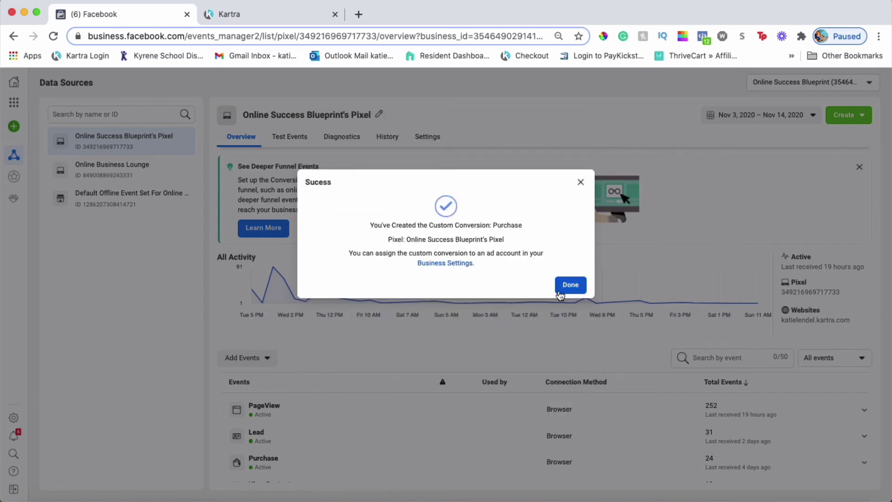
{"action": "left_click", "coordinate": [570, 284]}
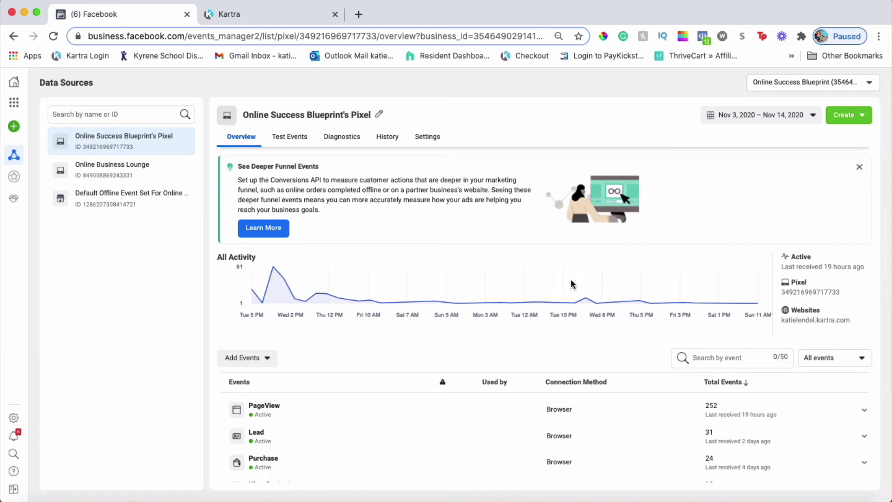